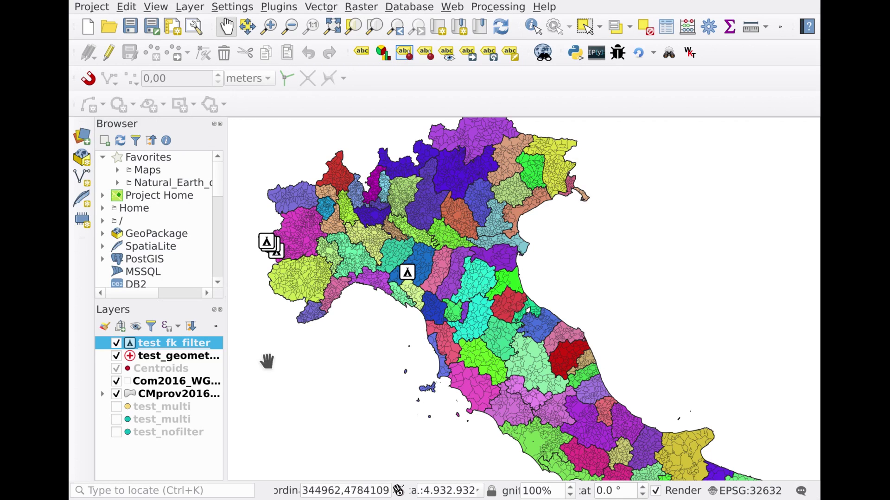
Open test_fk_filter's properties and review its FK_PROV and ISTAT Value Relation widgets
{"action": "left_click", "coordinate": [196, 382]}
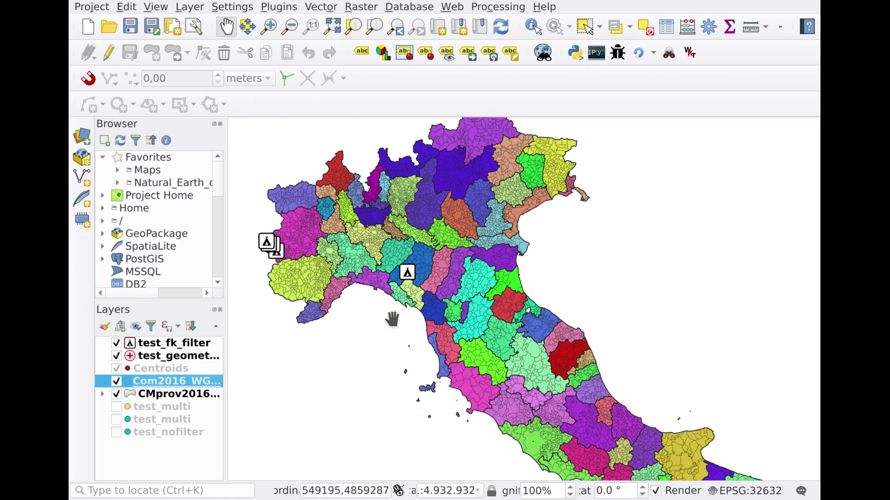
{"action": "left_click", "coordinate": [195, 345]}
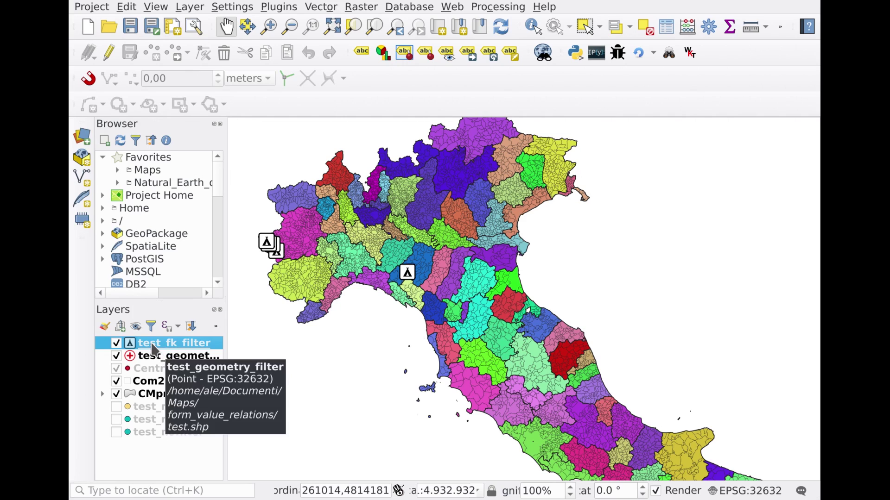
{"action": "double_click", "coordinate": [153, 347]}
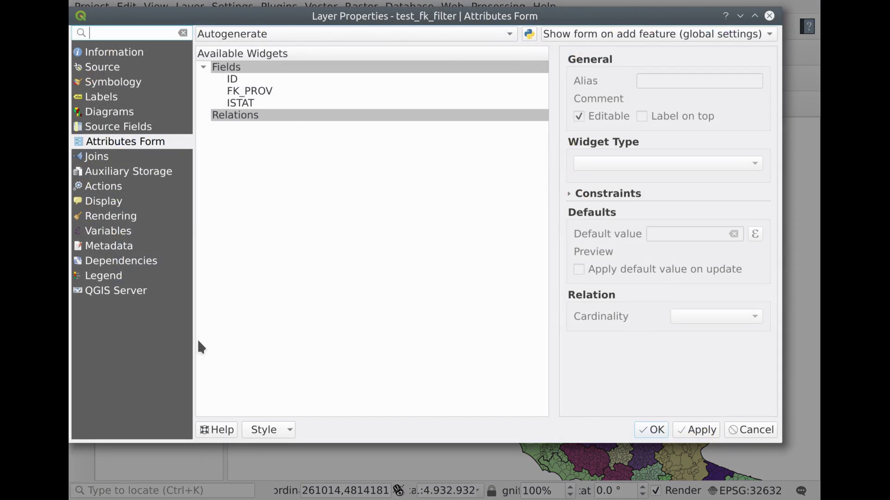
{"action": "left_click", "coordinate": [242, 92]}
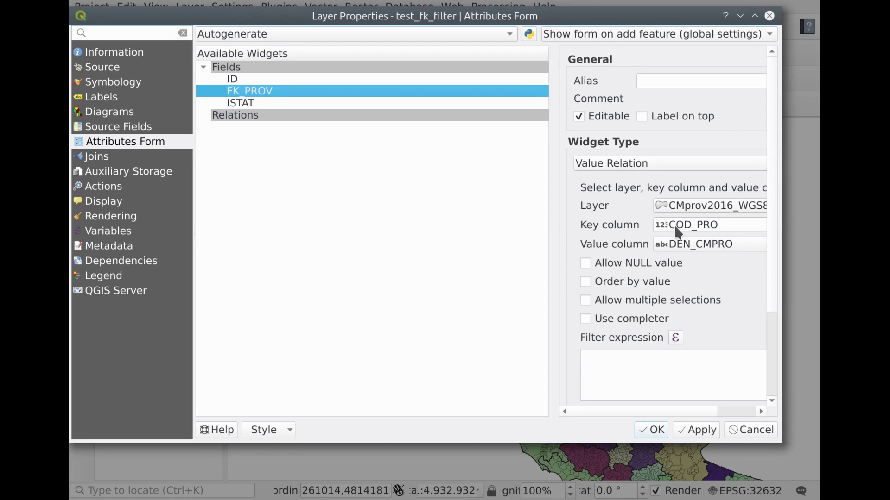
{"action": "left_click", "coordinate": [335, 104]}
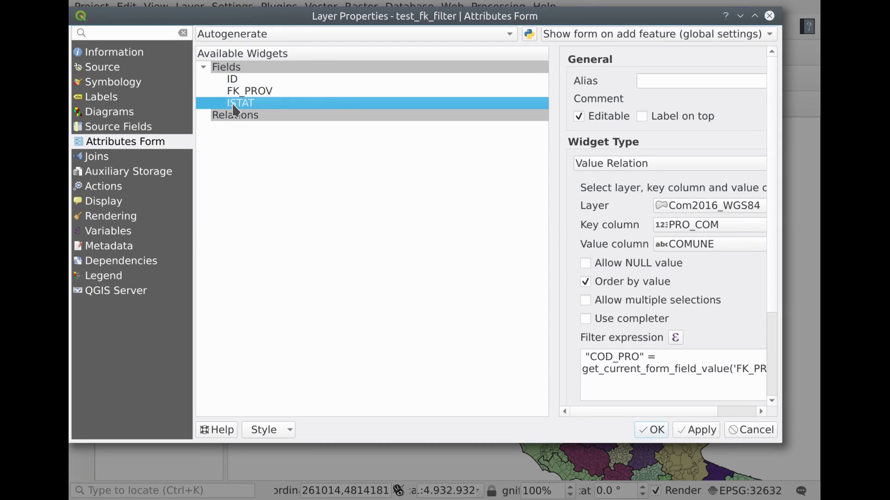
Open the ISTAT filter "COD_PRO" = get_current_form_field_value('FK_PROV') in the expression editor
{"action": "left_click", "coordinate": [583, 357]}
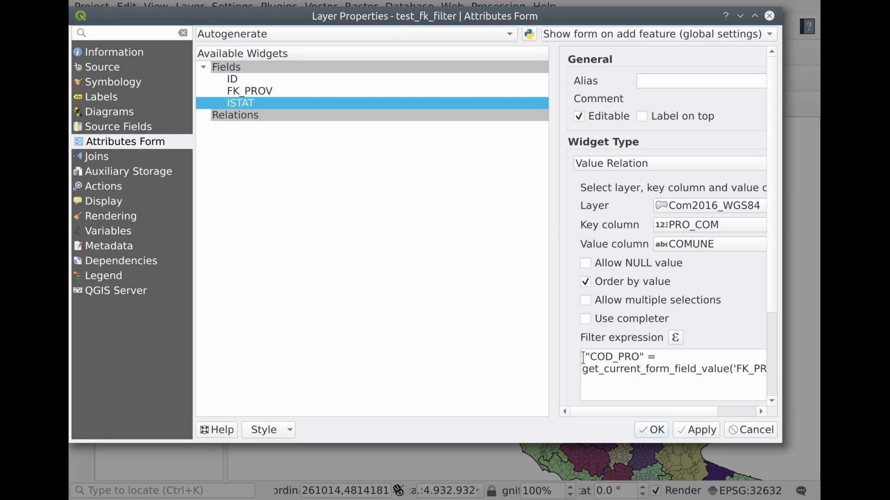
{"action": "left_click_drag", "start_coordinate": [582, 358], "coordinate": [721, 388]}
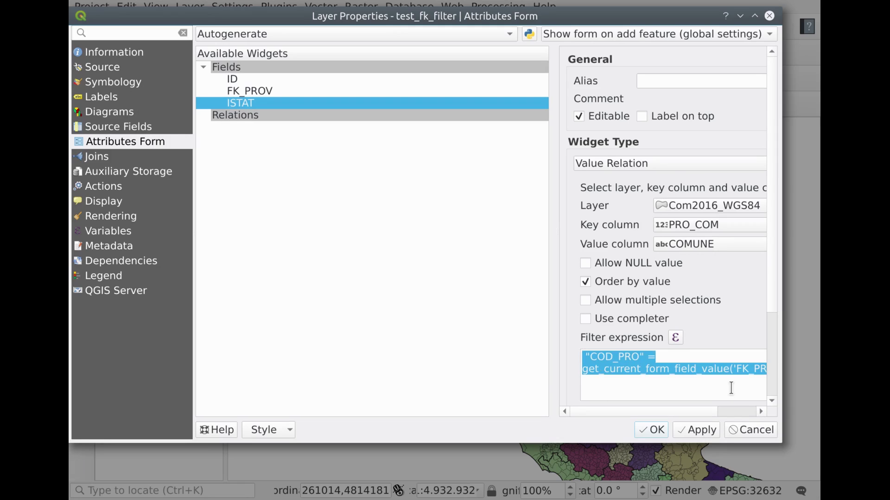
{"action": "left_click", "coordinate": [676, 338]}
{"action": "left_click_drag", "start_coordinate": [317, 135], "coordinate": [376, 106]}
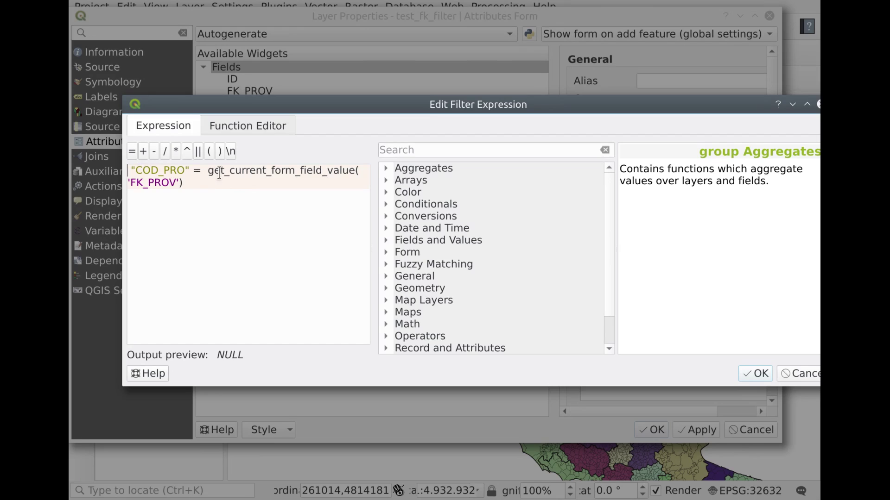
Review the FK_PROV reference in the ISTAT filter expression and accept it unchanged
{"action": "double_click", "coordinate": [140, 183]}
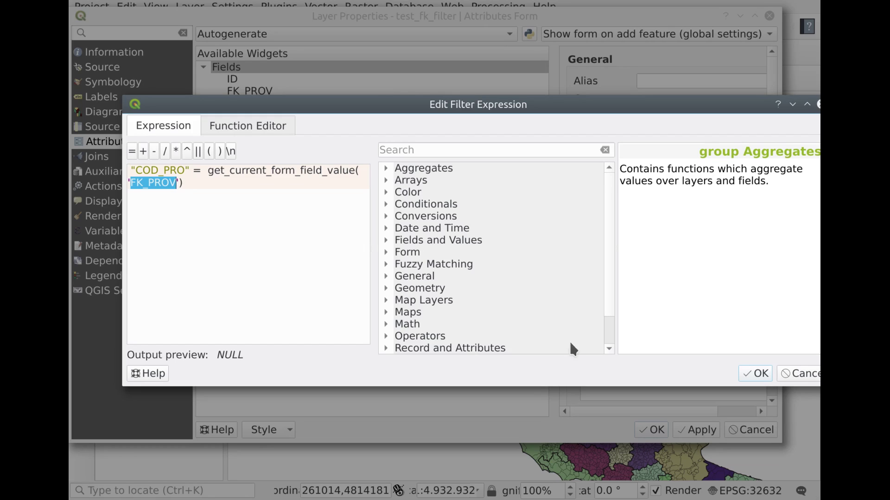
{"action": "left_click_drag", "start_coordinate": [130, 169], "coordinate": [190, 187]}
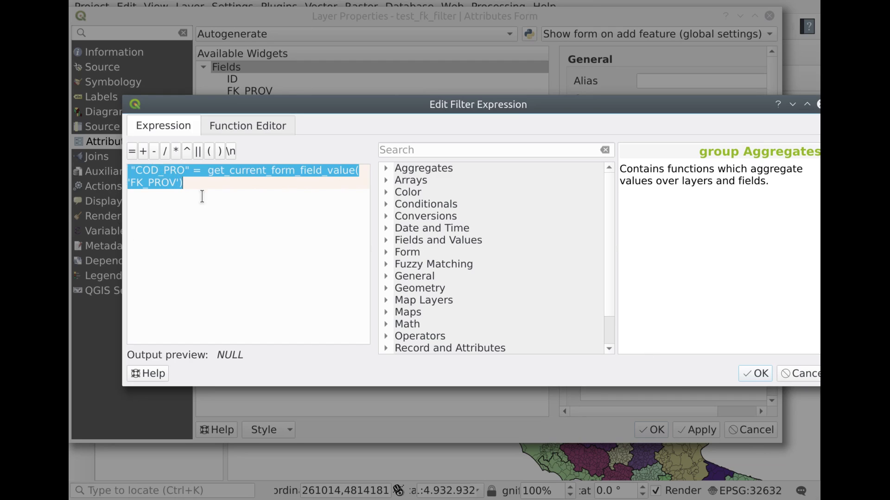
{"action": "left_click", "coordinate": [755, 373]}
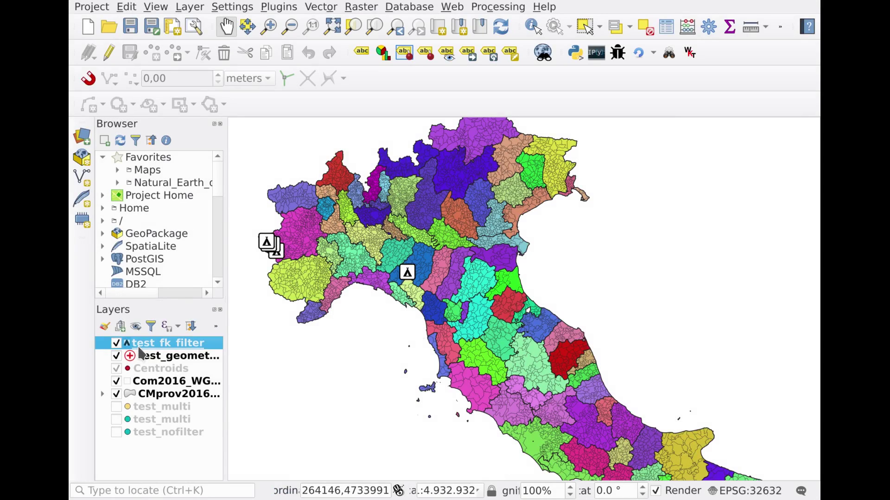
Zoom into central Italy, enable editing on test_fk_filter, and place a new point there
{"action": "scroll", "coordinate": [427, 302], "scroll_direction": "up", "scroll_amount": 3}
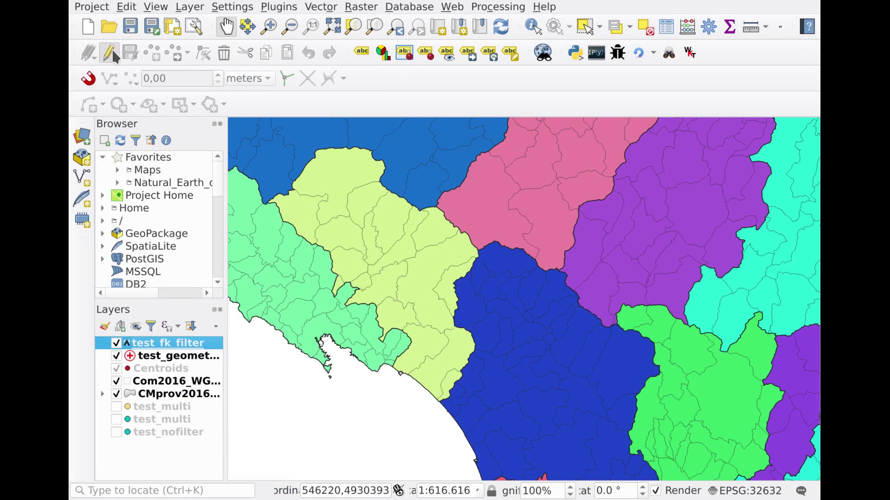
{"action": "left_click", "coordinate": [112, 50]}
{"action": "left_click", "coordinate": [154, 52]}
{"action": "left_click", "coordinate": [432, 313]}
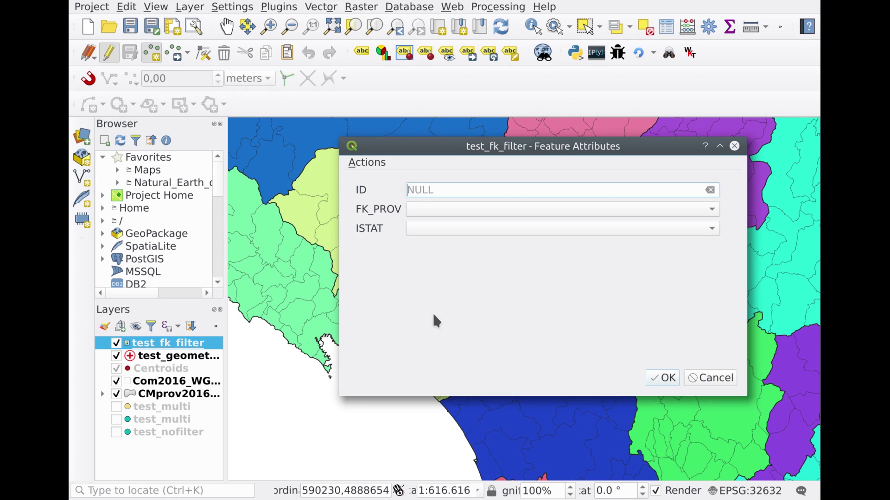
Try Pavia, then Vicenza as province and check how each filters the municipality list
{"action": "left_click", "coordinate": [434, 210]}
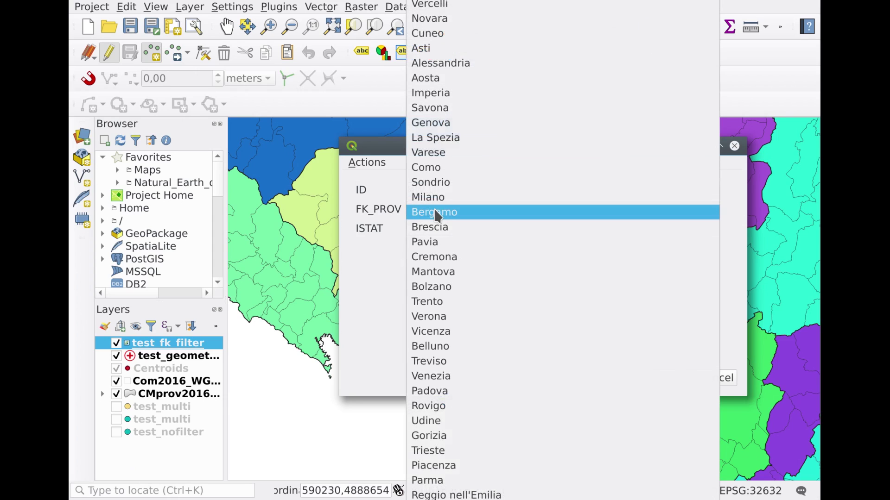
{"action": "left_click", "coordinate": [424, 245]}
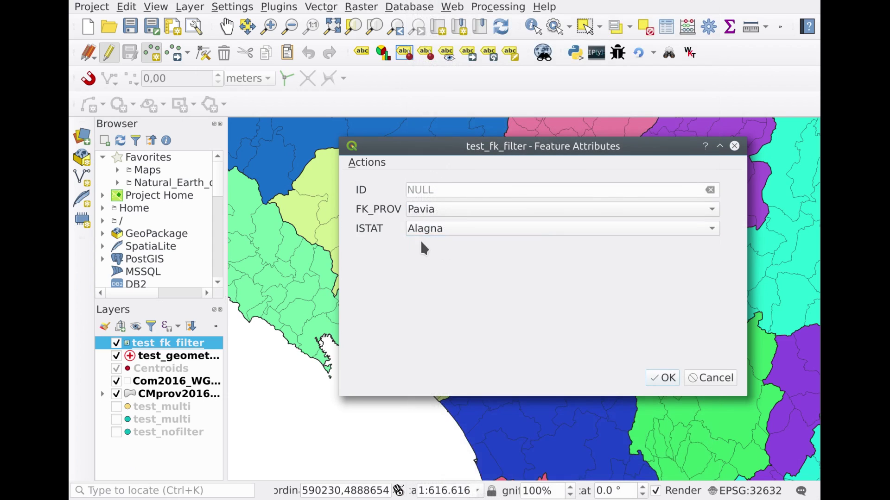
{"action": "left_click", "coordinate": [424, 228]}
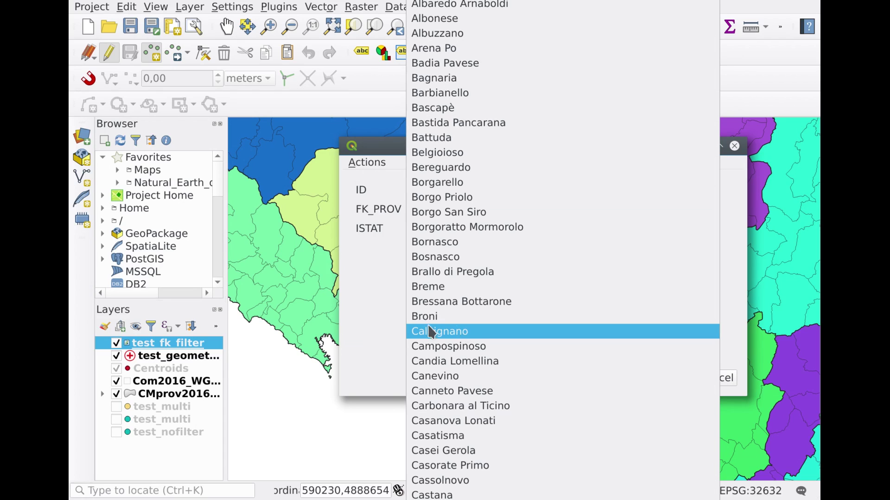
{"action": "left_click", "coordinate": [399, 325]}
{"action": "left_click", "coordinate": [466, 212]}
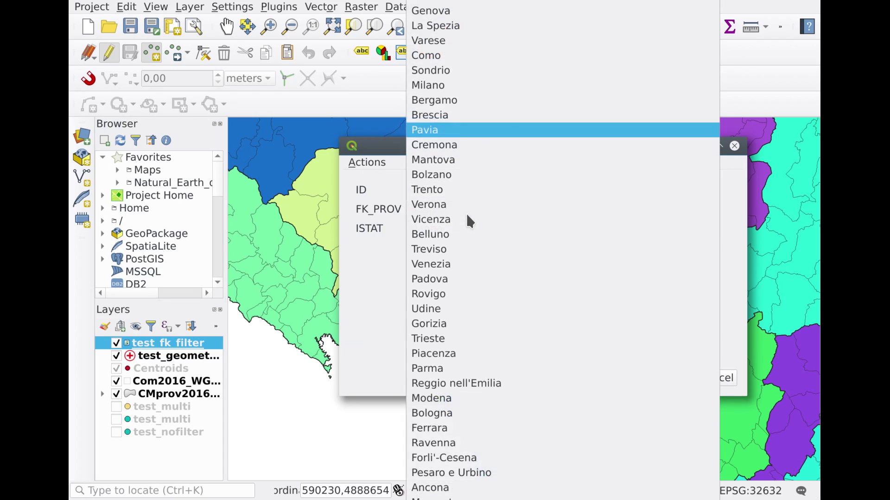
{"action": "left_click", "coordinate": [460, 220]}
{"action": "left_click", "coordinate": [435, 233]}
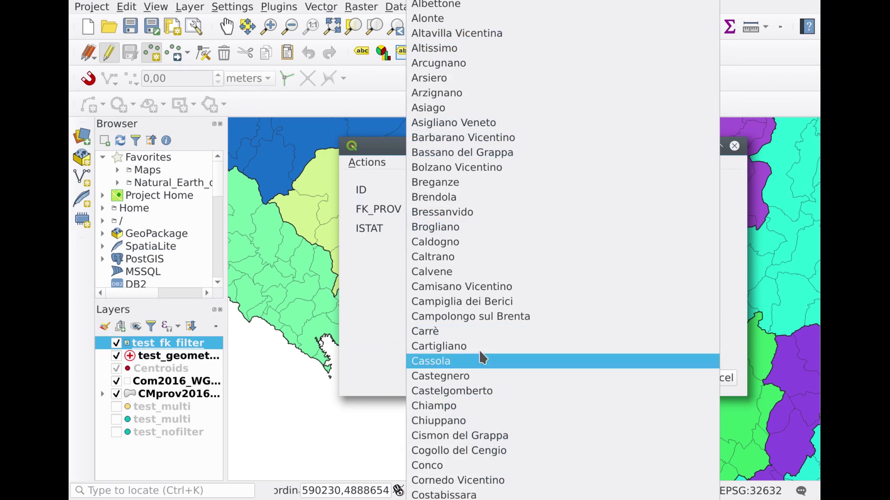
{"action": "left_click", "coordinate": [386, 278]}
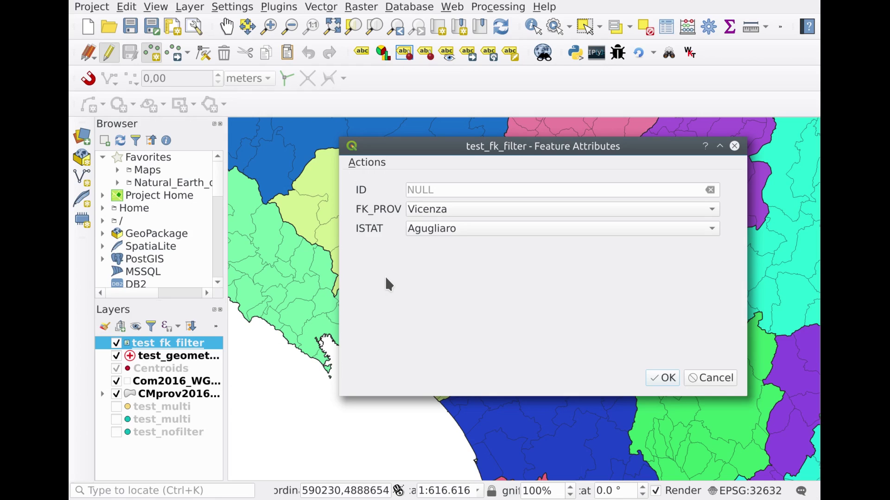
Set the province to Gorizia, then discard the new feature
{"action": "left_click", "coordinate": [449, 208]}
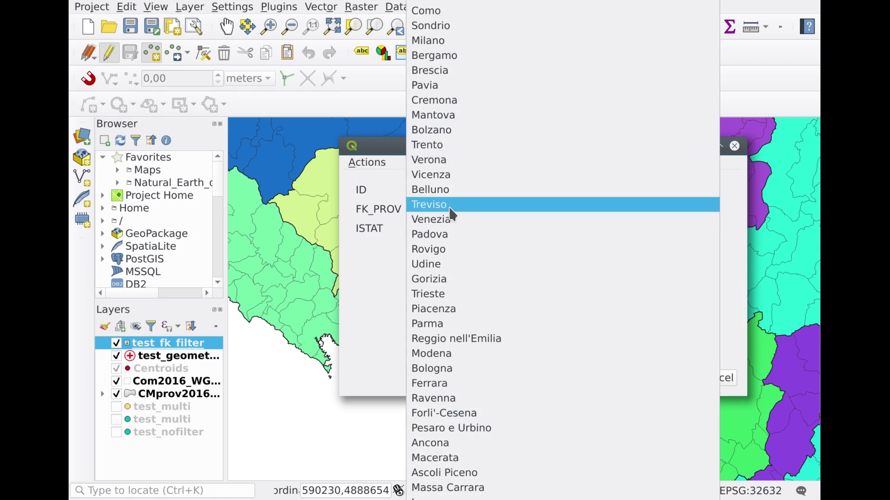
{"action": "left_click", "coordinate": [479, 277]}
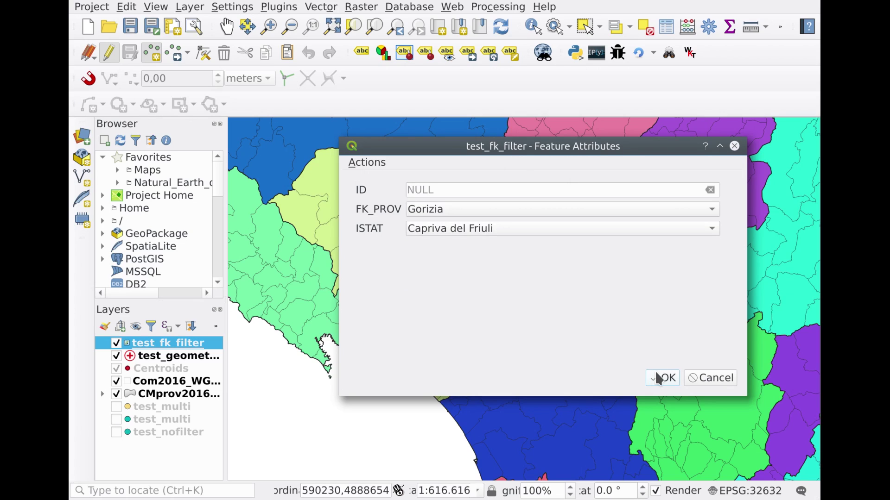
{"action": "left_click", "coordinate": [696, 377]}
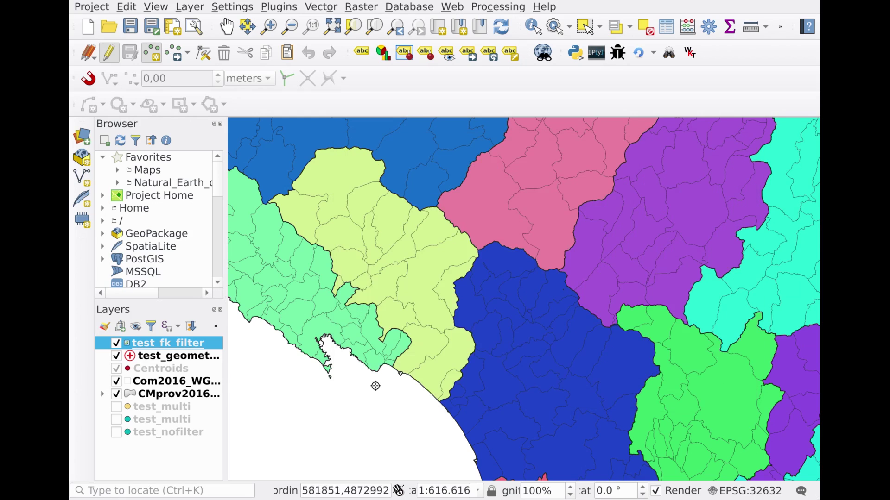
{"action": "double_click", "coordinate": [159, 355]}
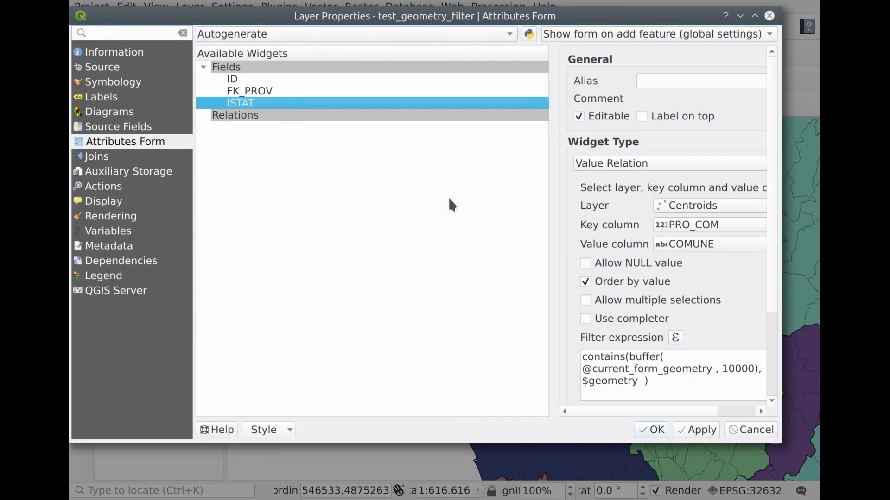
{"action": "left_click", "coordinate": [675, 337]}
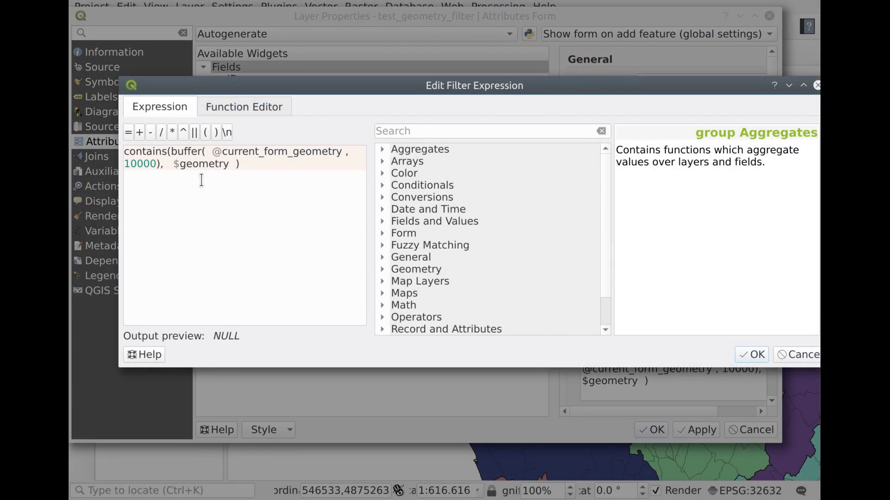
Inspect the current_form_geometry variable, then cancel the expression editor and layer properties
{"action": "double_click", "coordinate": [241, 151]}
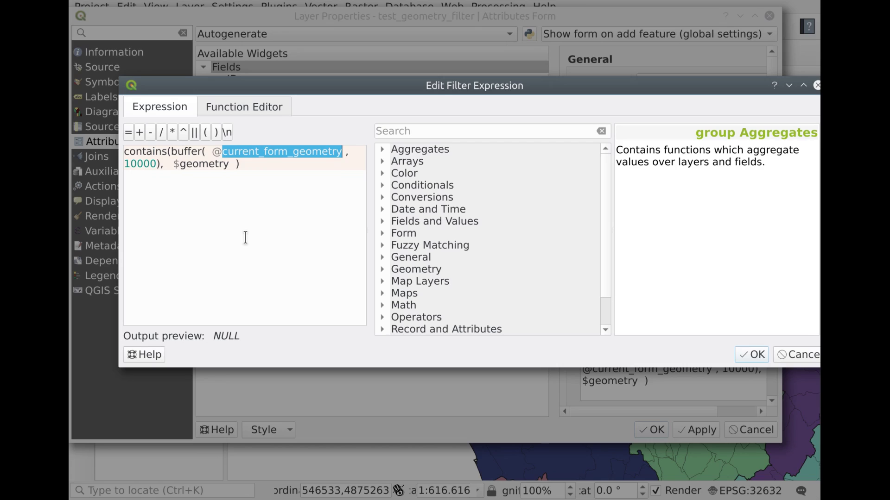
{"action": "left_click", "coordinate": [794, 355]}
{"action": "left_click", "coordinate": [746, 430]}
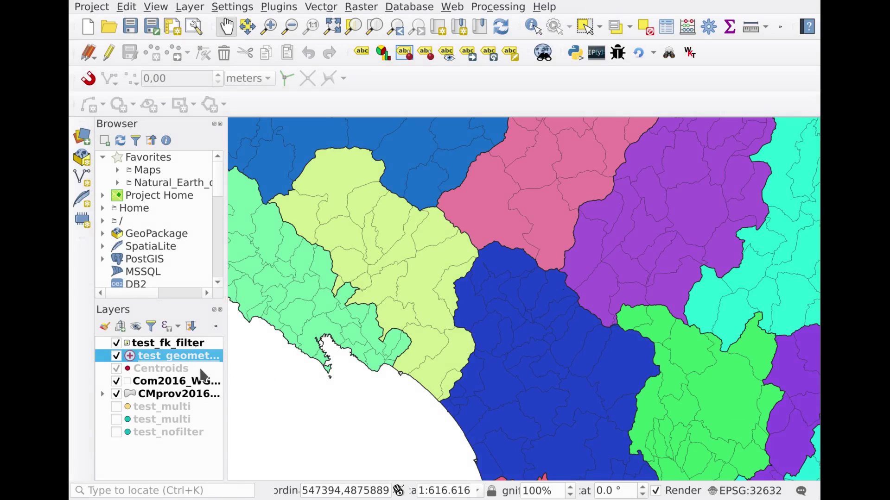
Enable editing on test_geometry_filter in Add Point mode and zoom into the map
{"action": "left_click", "coordinate": [108, 52]}
{"action": "left_click", "coordinate": [151, 52]}
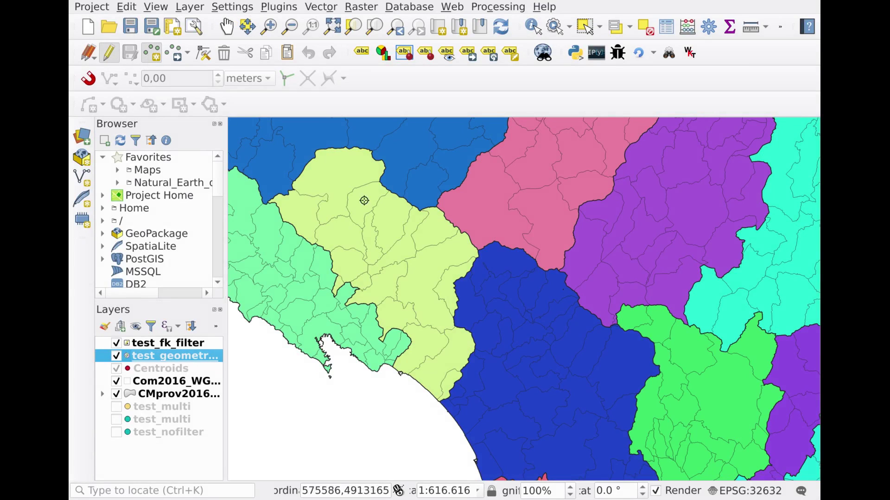
{"action": "scroll", "coordinate": [519, 315], "scroll_direction": "up", "scroll_amount": 2}
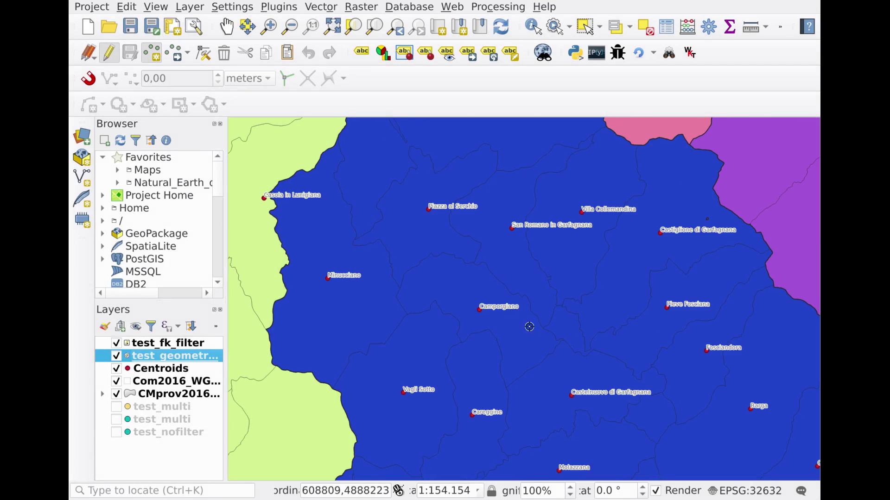
{"action": "scroll", "coordinate": [549, 342], "scroll_direction": "up", "scroll_amount": 1}
{"action": "scroll", "coordinate": [549, 342], "scroll_direction": "down", "scroll_amount": 1}
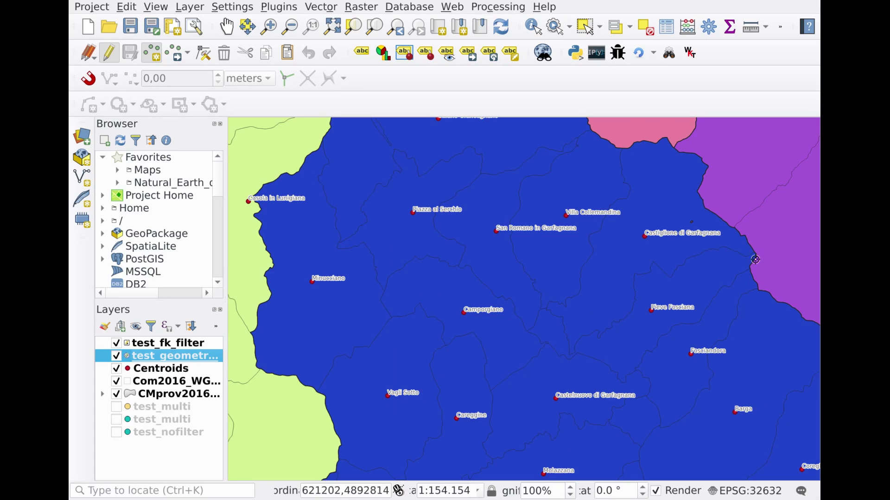
Place a new point near Pieve Fosciana and set its FK_PROV to Lucca
{"action": "left_click", "coordinate": [592, 300]}
{"action": "left_click", "coordinate": [443, 213]}
{"action": "left_click", "coordinate": [473, 214]}
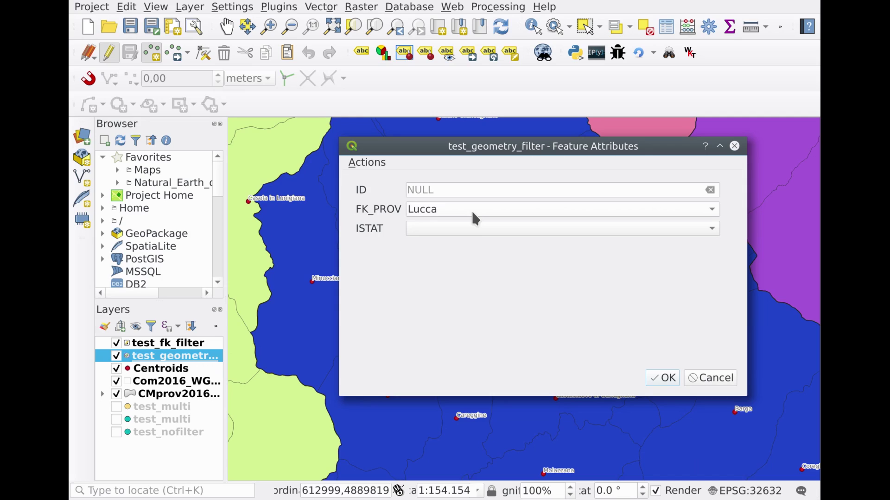
Choose Fosciandora from the nearby ISTAT municipalities and save the new point
{"action": "left_click", "coordinate": [472, 210]}
{"action": "left_click", "coordinate": [471, 209]}
{"action": "left_click", "coordinate": [477, 229]}
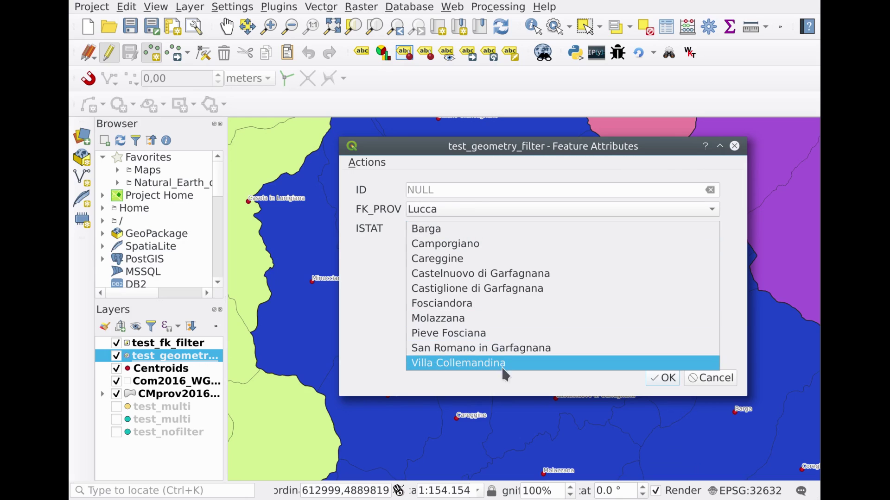
{"action": "left_click", "coordinate": [567, 304]}
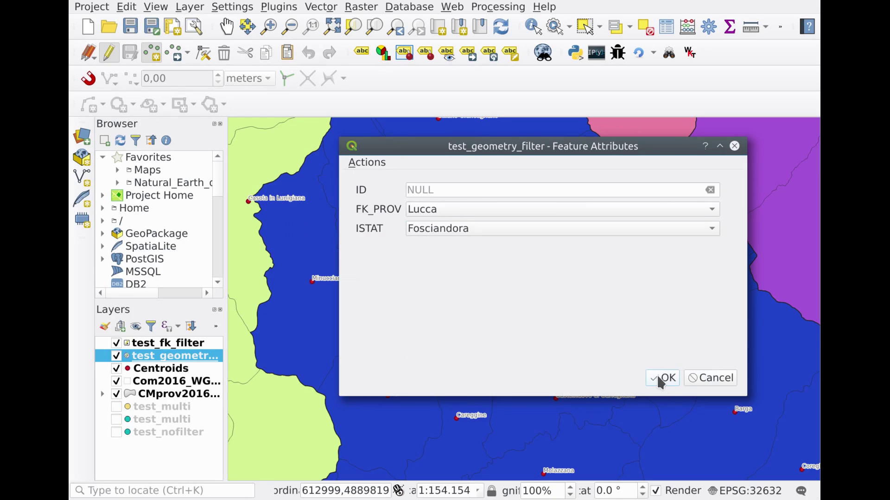
{"action": "left_click", "coordinate": [513, 224]}
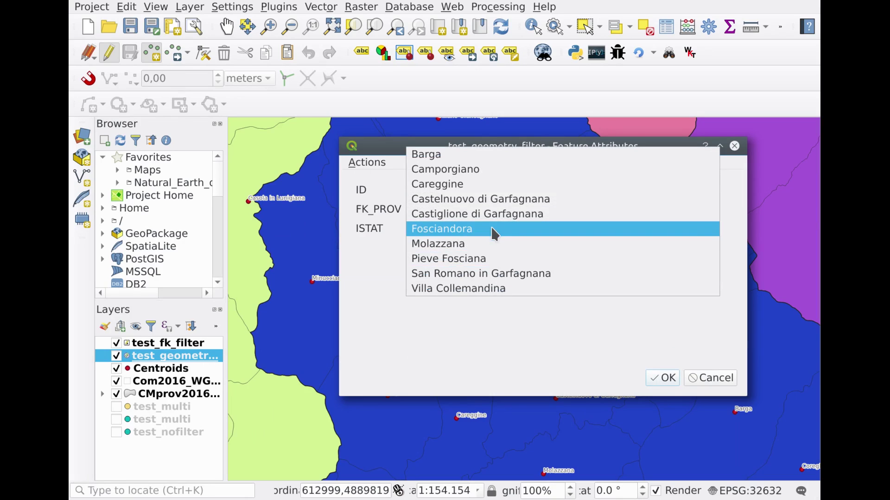
{"action": "left_click", "coordinate": [579, 348]}
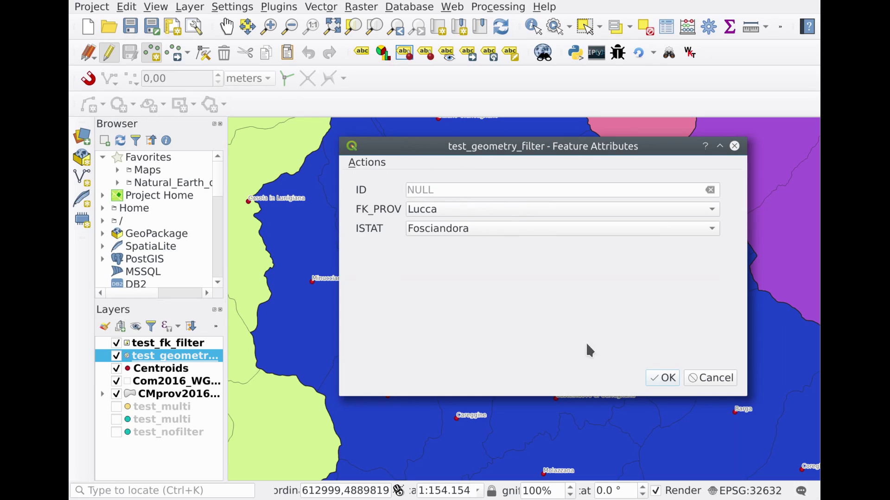
{"action": "left_click", "coordinate": [662, 378]}
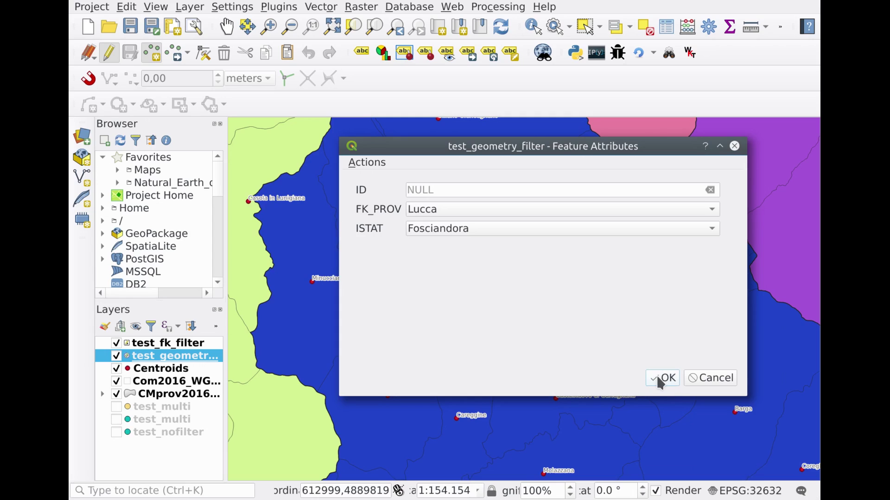